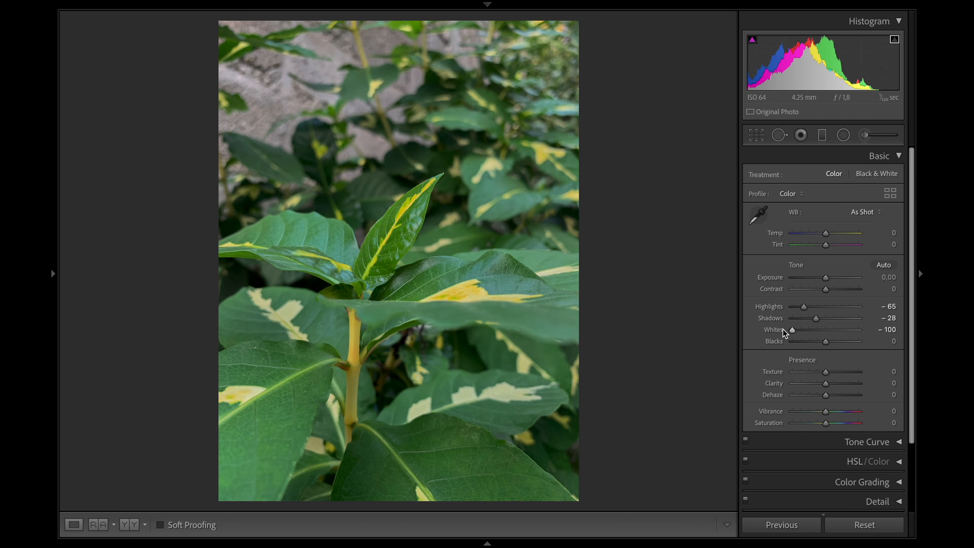
Set Blacks to −27, Texture to +46 and Clarity to +79 for the plant photo.
drag(825, 342, 851, 388)
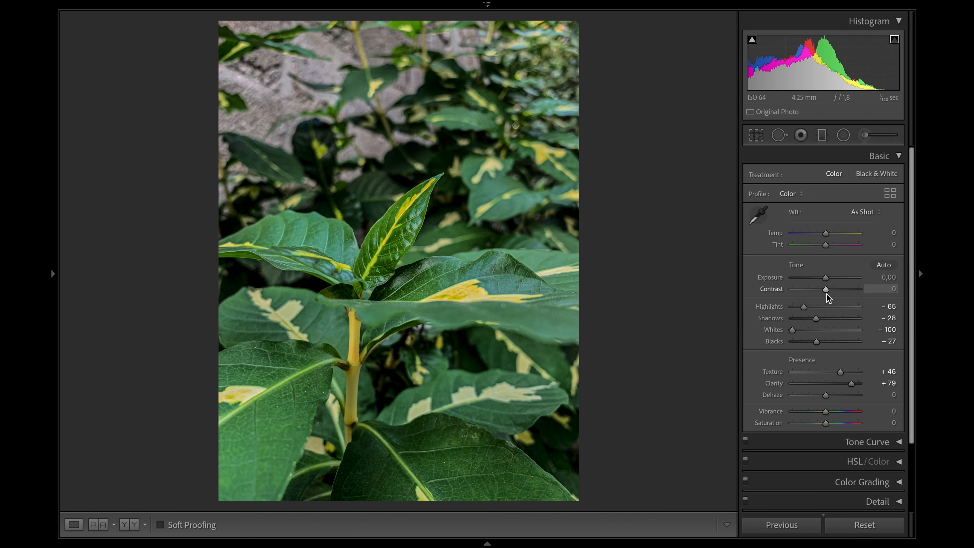
click(897, 157)
click(899, 175)
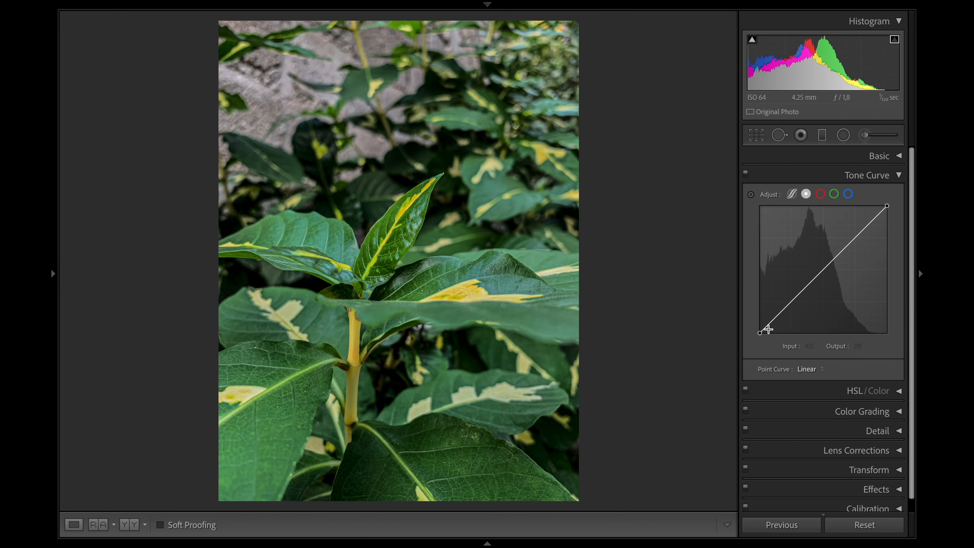
click(900, 176)
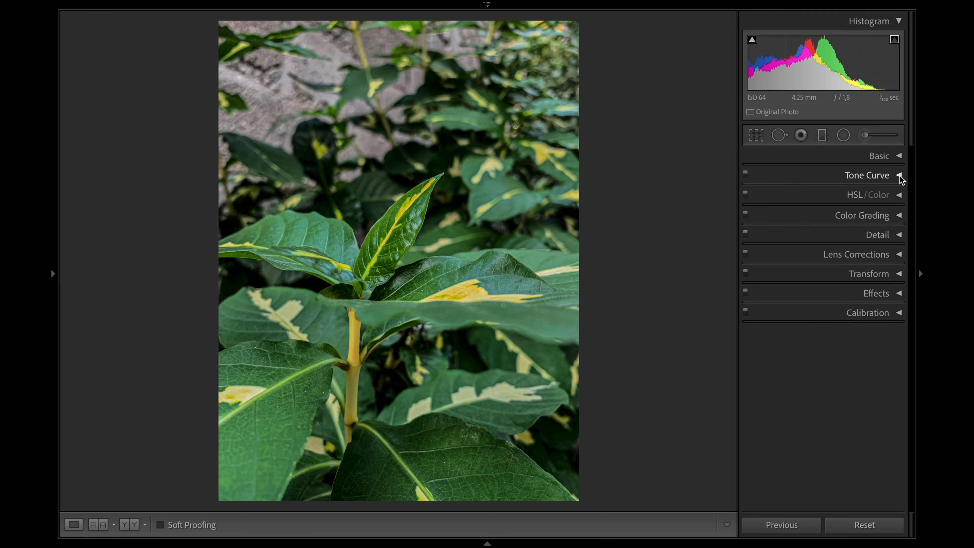
Set the HSL hue of Green to −22 and of Blue to +6.
click(899, 195)
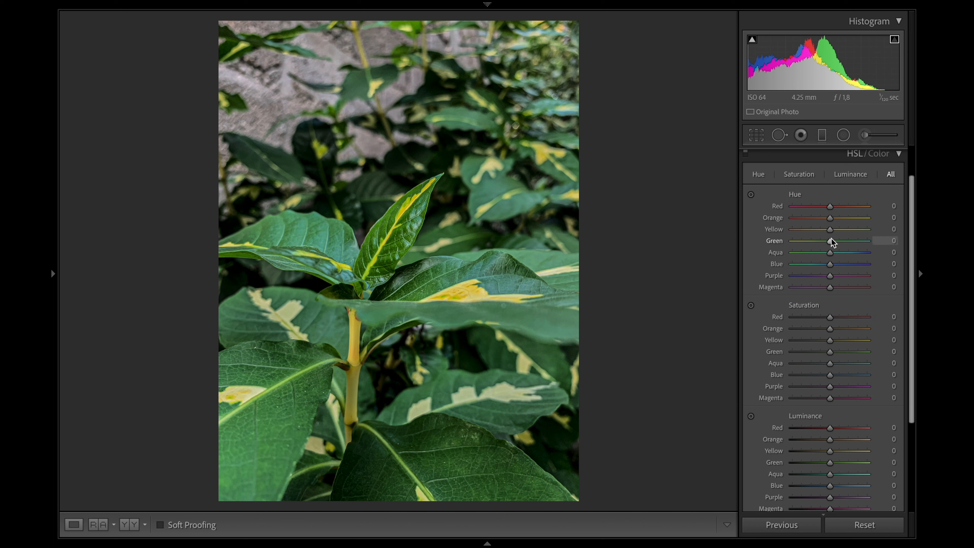
drag(832, 238, 822, 238)
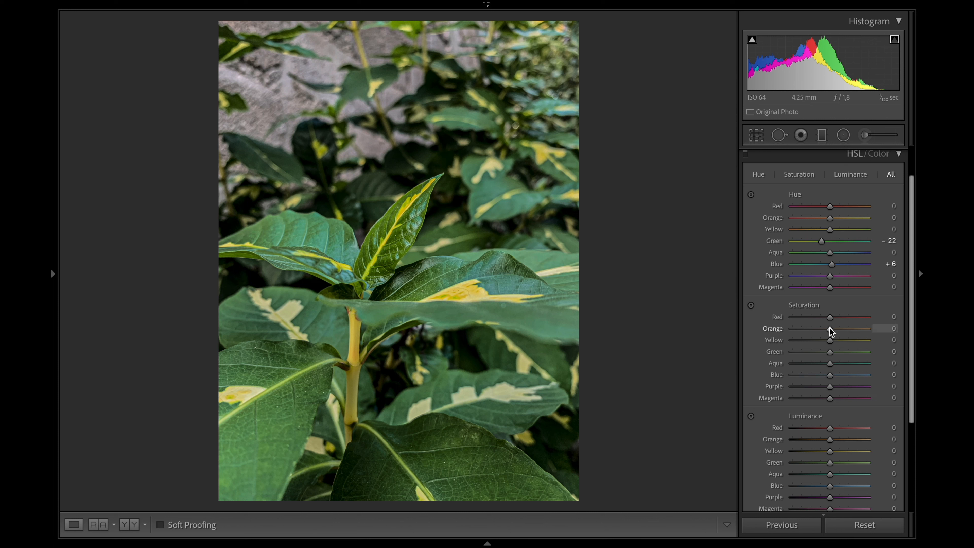
Set HSL saturation to Orange −90, Yellow +51, Green +35, Aqua −50, Blue +1 and Purple −76.
drag(828, 327, 797, 328)
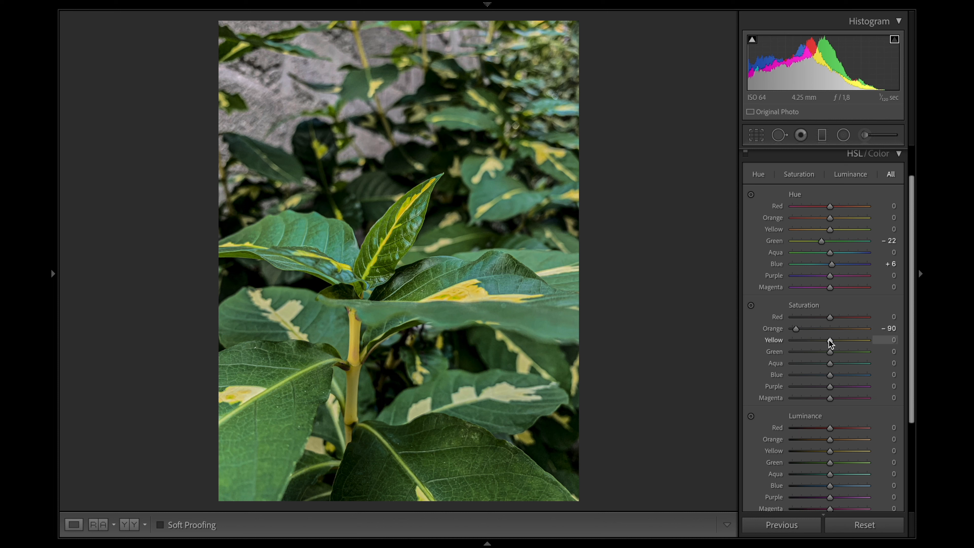
mouse_move(831, 342)
mouse_down()
mouse_move(849, 340)
mouse_move(831, 351)
mouse_move(845, 352)
mouse_up()
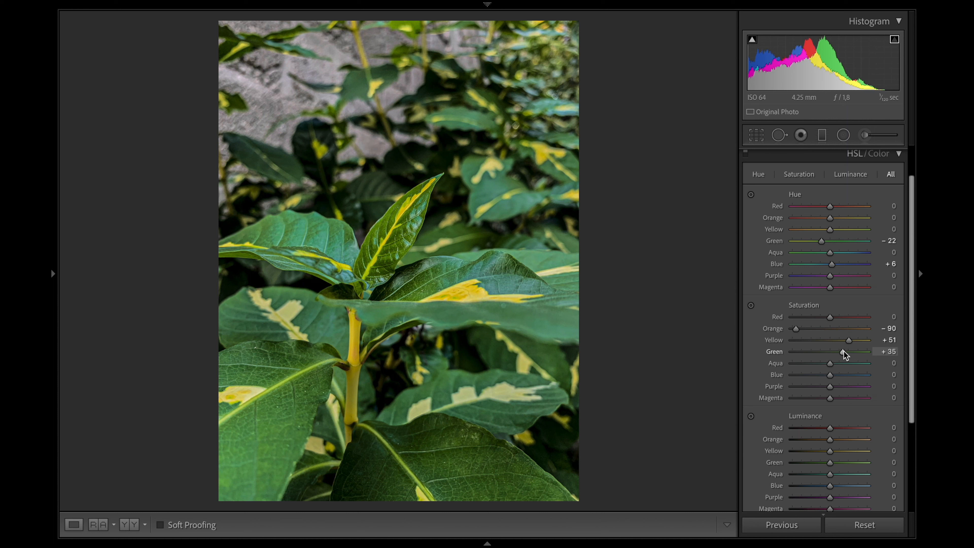
drag(835, 365, 812, 364)
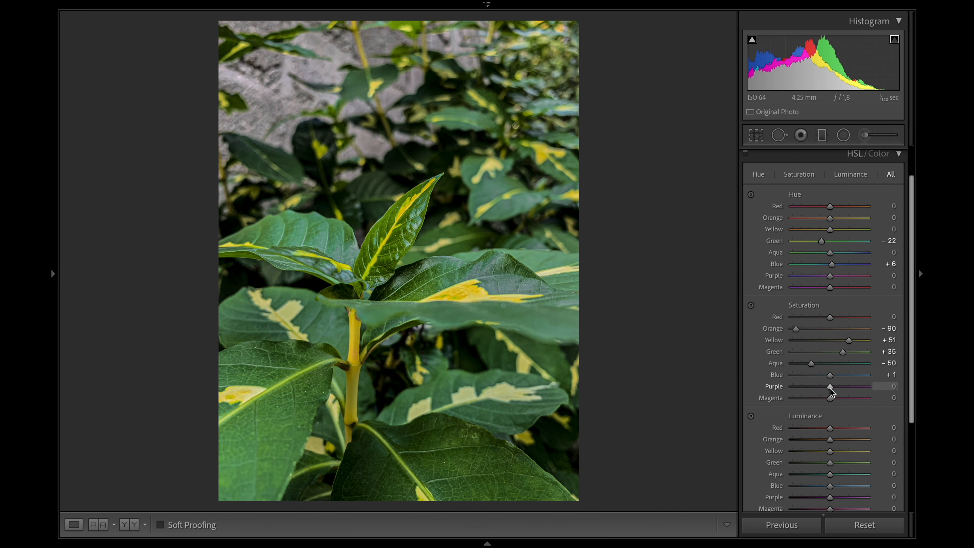
drag(830, 387, 802, 386)
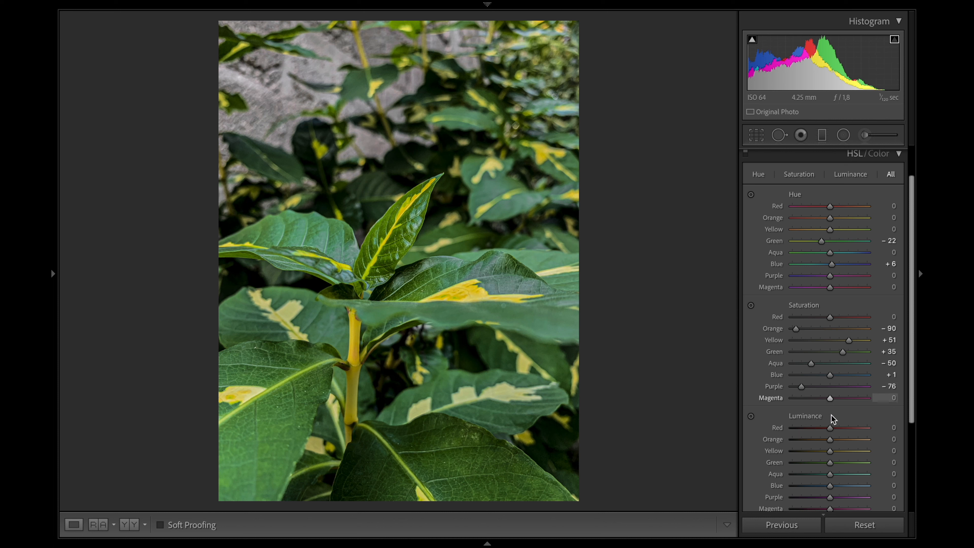
Set HSL luminance to Orange +42, Yellow −9, Green +9, Aqua +13 and Blue +24.
scroll(836, 415, down, 2)
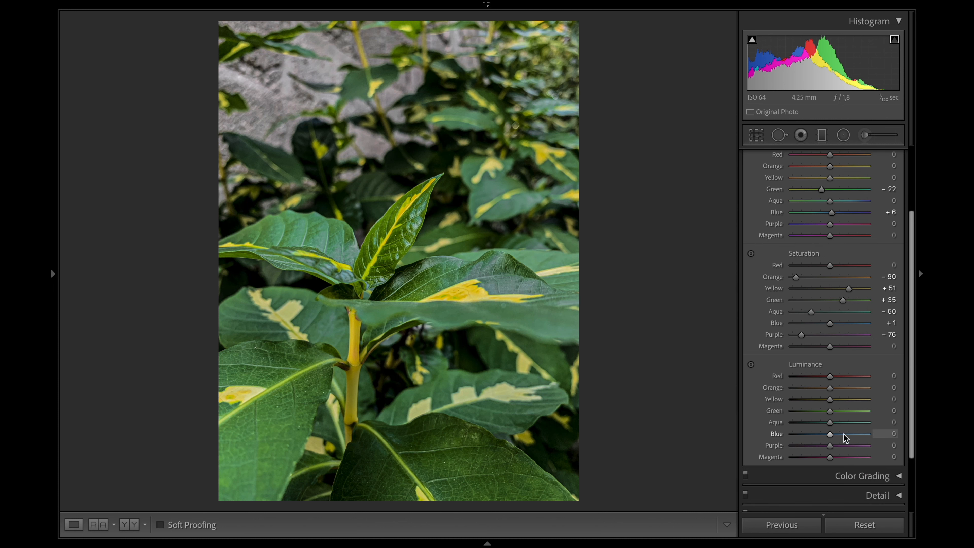
mouse_move(830, 387)
mouse_down()
mouse_move(854, 390)
mouse_move(846, 392)
mouse_up()
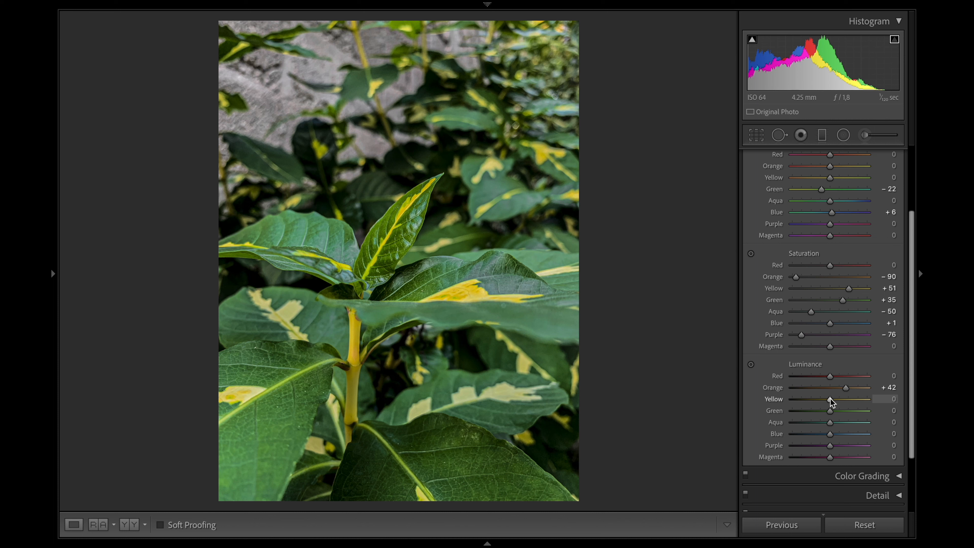
drag(831, 398, 828, 399)
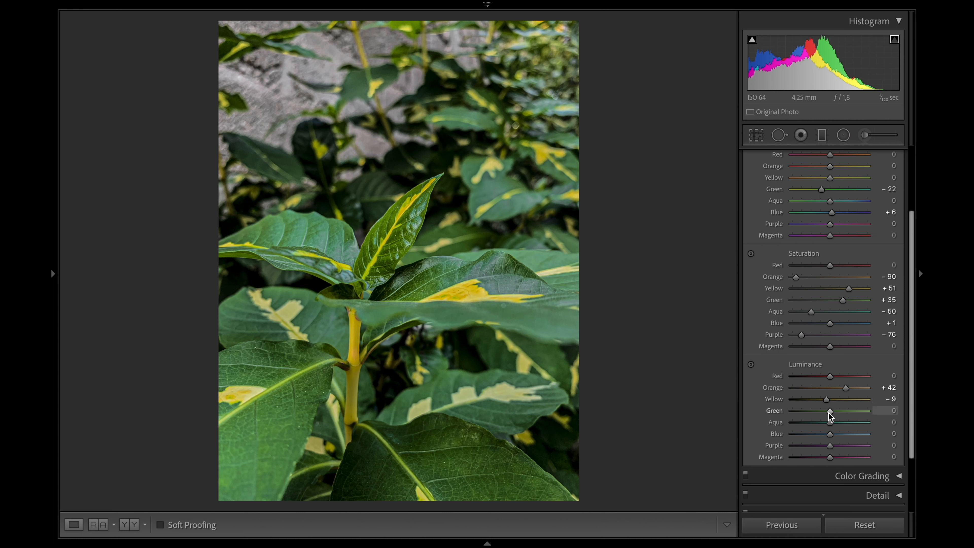
drag(831, 412, 836, 424)
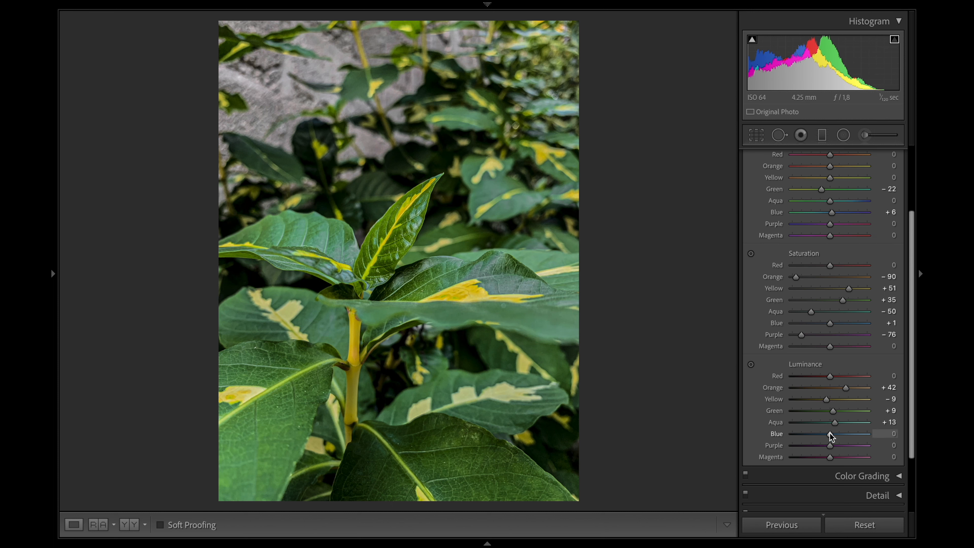
drag(830, 433, 838, 432)
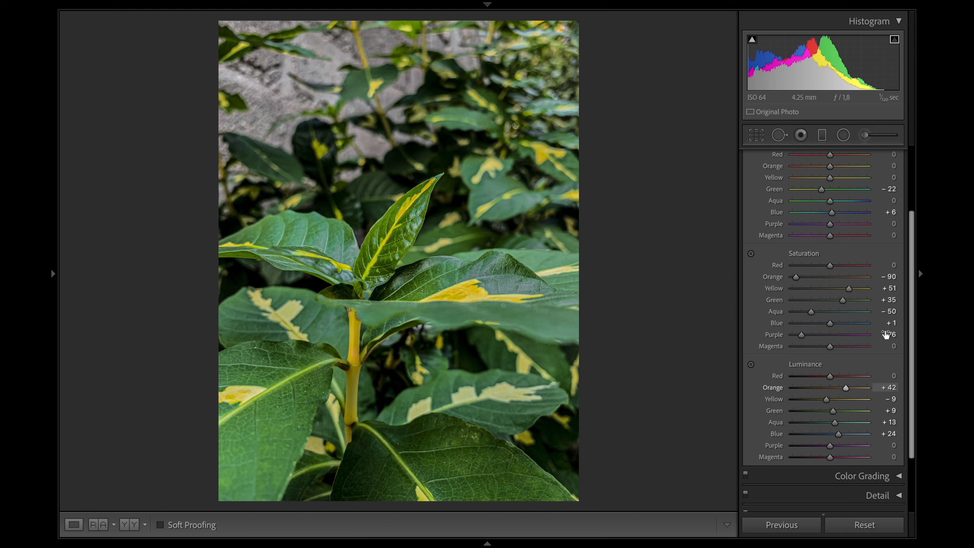
scroll(893, 276, up, 3)
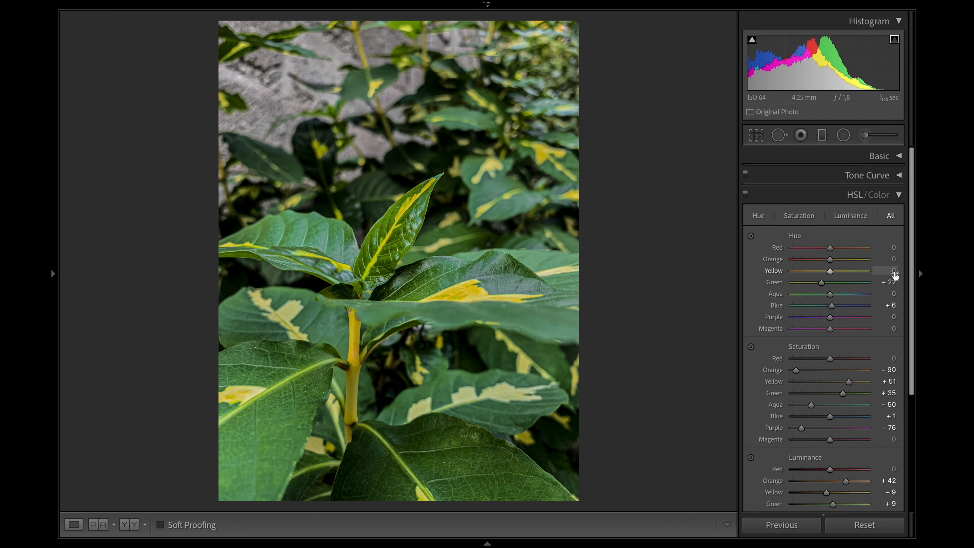
click(900, 194)
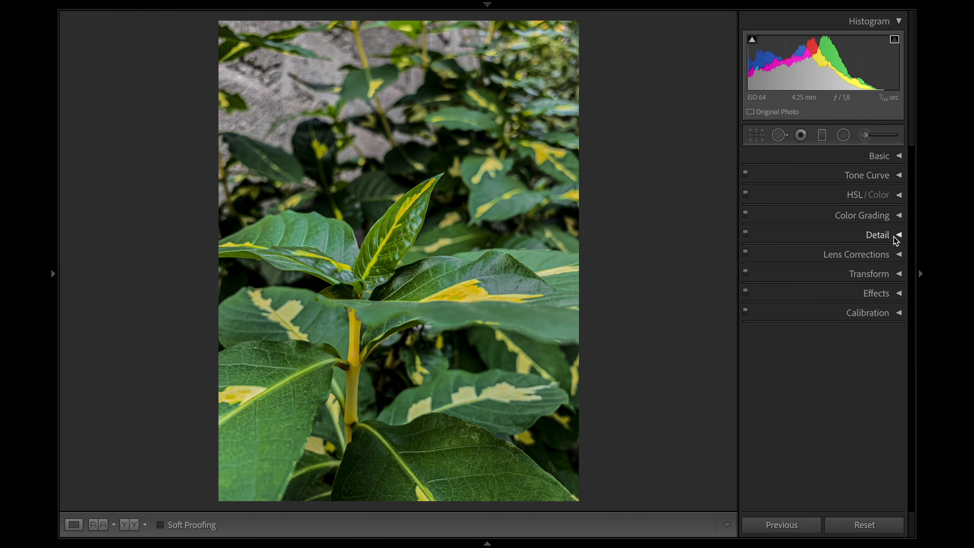
Color grade the shadows with hue 188 and saturation 10, and the highlights with hue 73 and saturation 16.
click(899, 216)
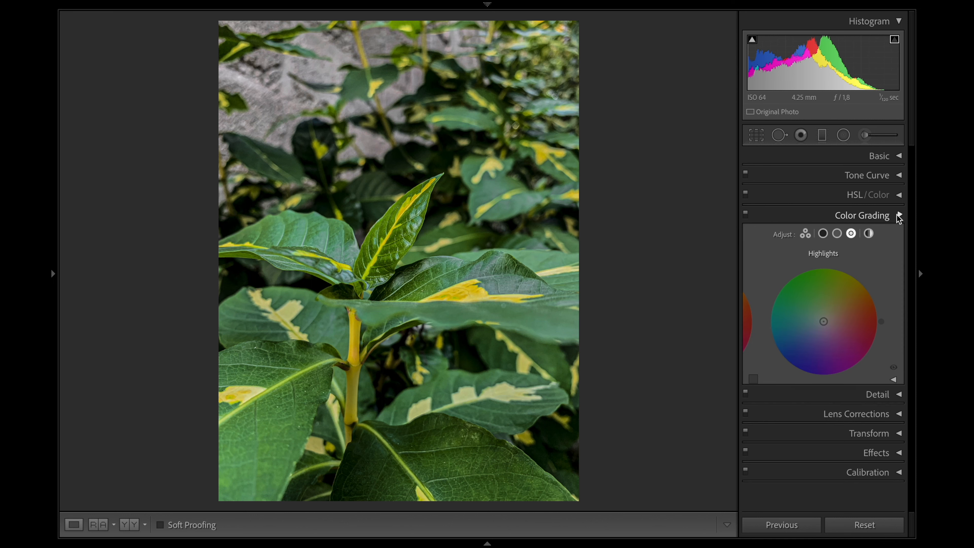
drag(771, 393, 808, 389)
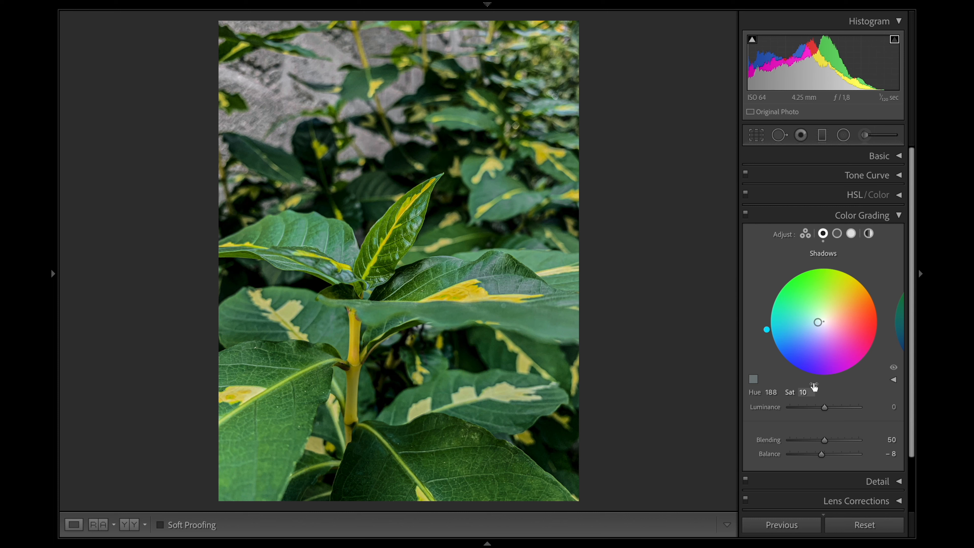
click(901, 331)
click(901, 331)
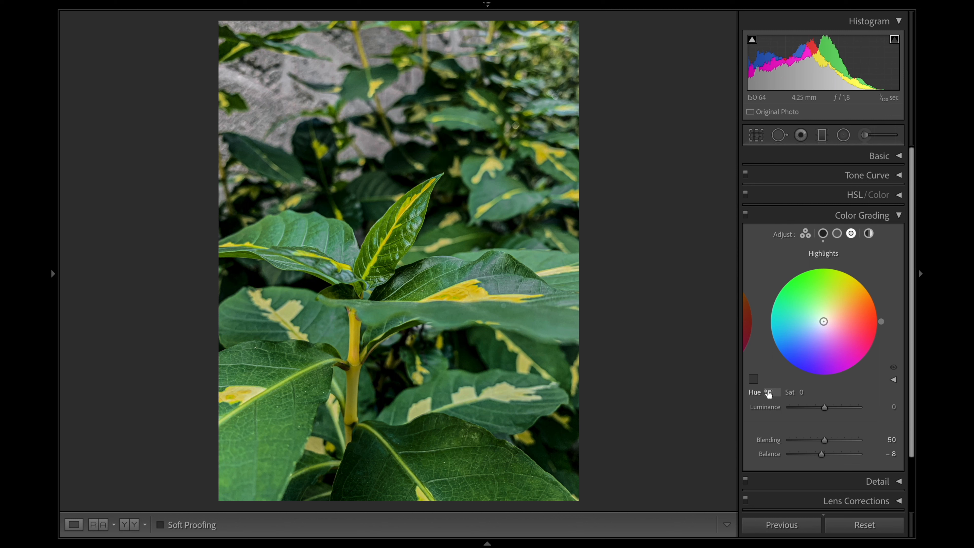
drag(769, 394, 798, 394)
drag(796, 395, 810, 393)
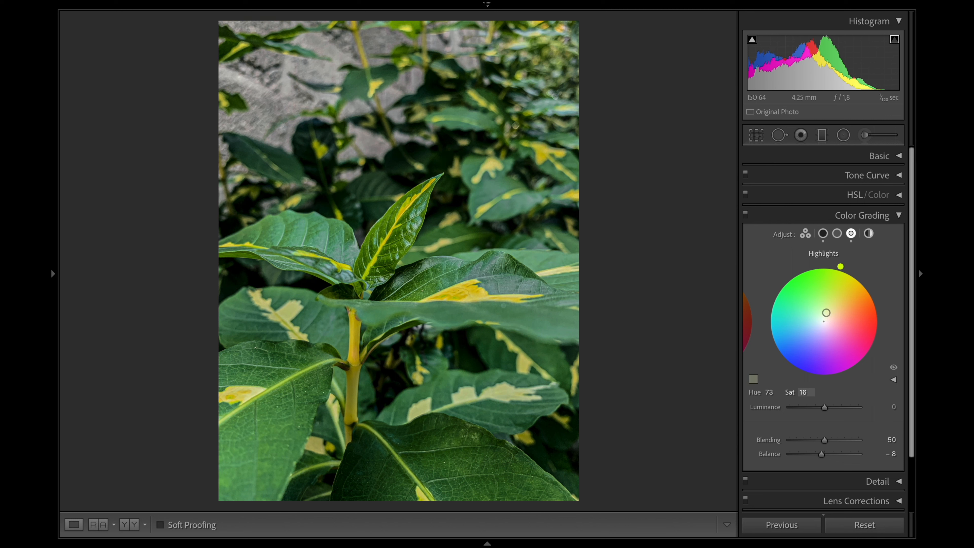
click(895, 216)
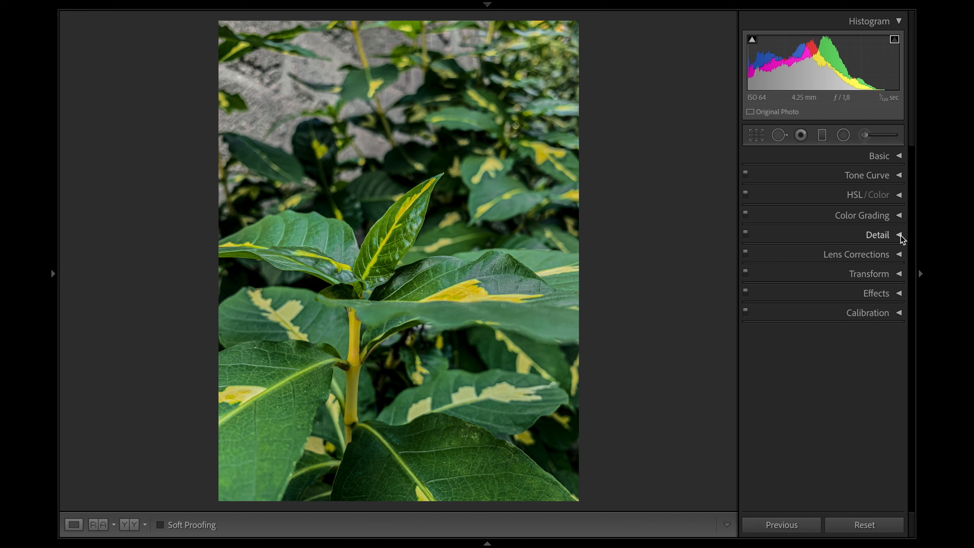
Set the sharpening amount to 10 in the Detail settings.
click(899, 237)
drag(792, 265, 797, 265)
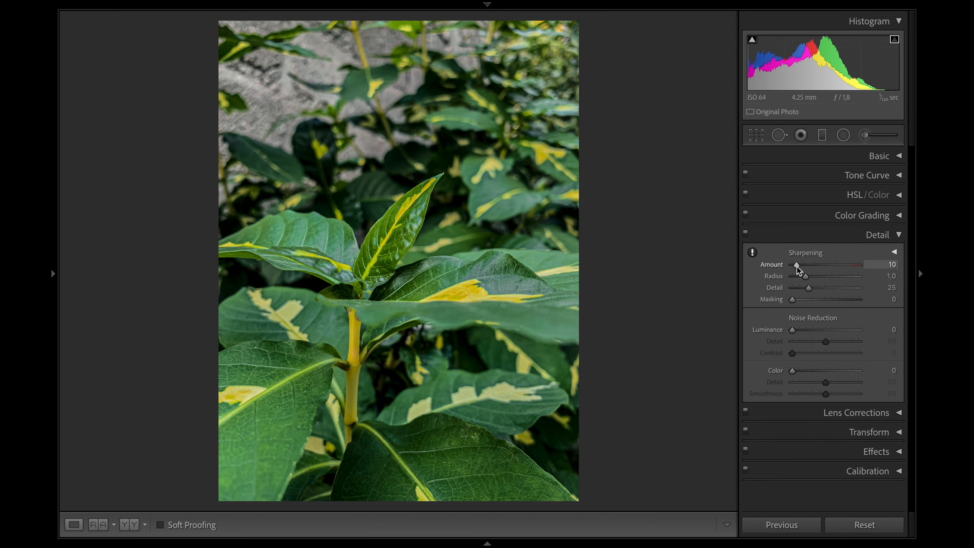
click(898, 234)
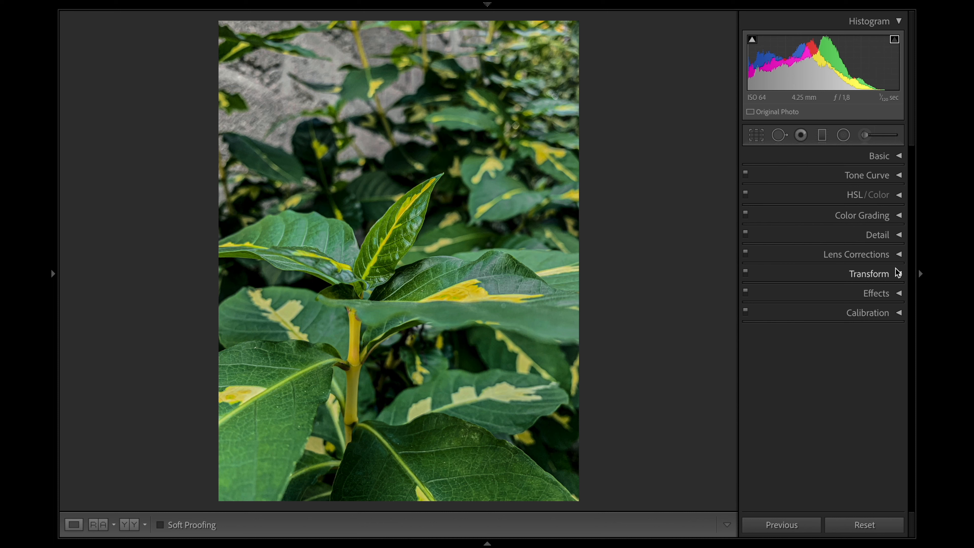
Add a Highlight Priority post-crop vignette with amount −25, adjusting its midpoint and raising its feather.
click(898, 293)
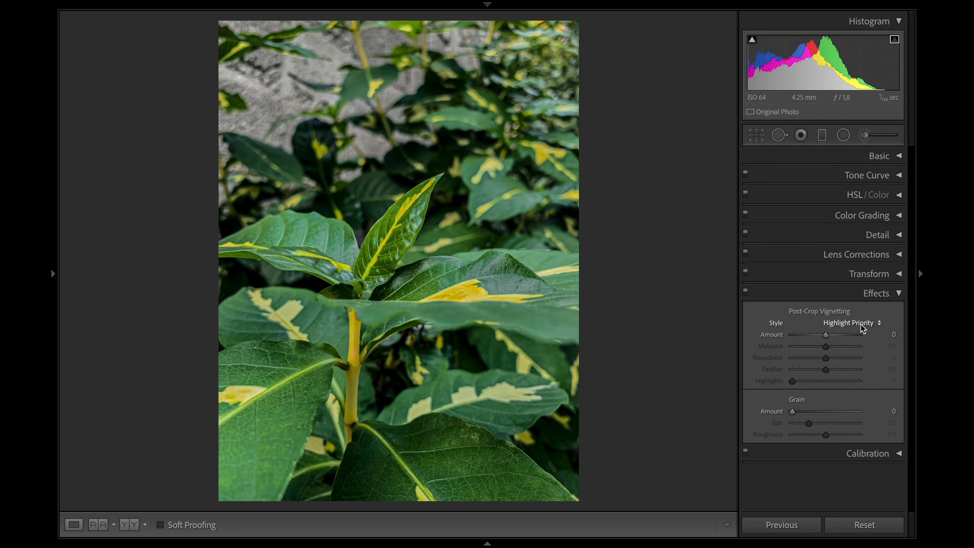
drag(825, 336, 817, 334)
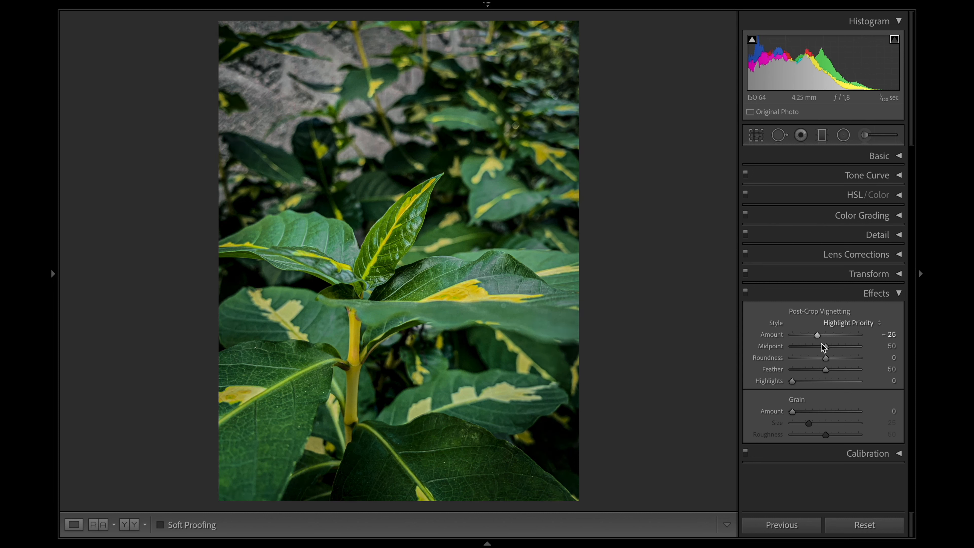
drag(826, 347, 841, 372)
drag(844, 369, 846, 370)
click(899, 296)
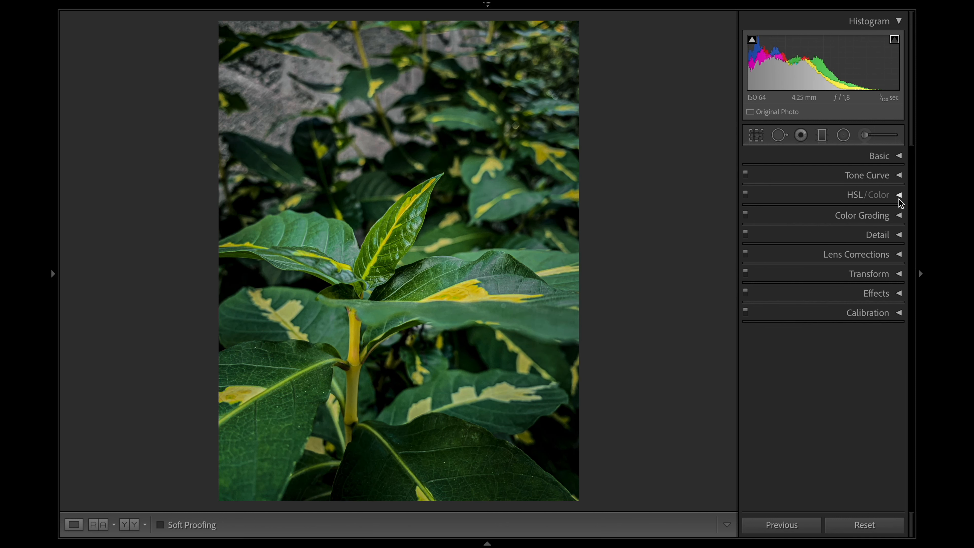
Shape the point curve: lift the black point to about 22, add points in the shadows, at 132/128 and at 190/190, and pull the white point inward.
click(902, 175)
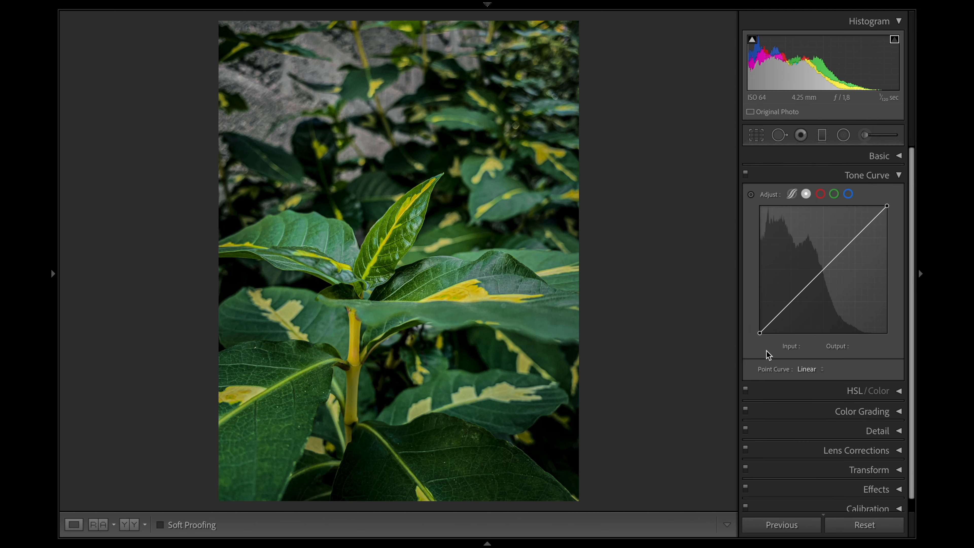
drag(760, 337, 790, 306)
drag(826, 273, 826, 271)
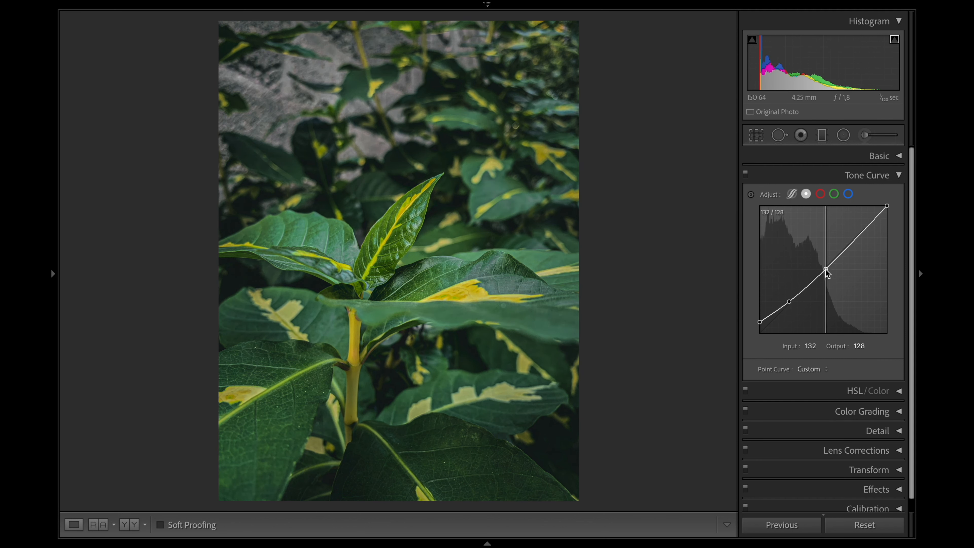
drag(855, 241, 855, 237)
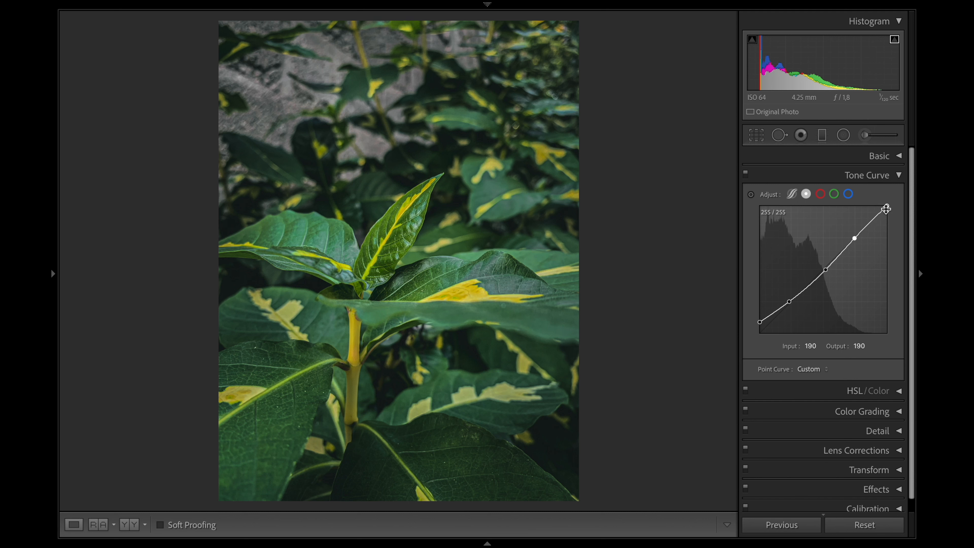
drag(887, 206, 882, 205)
Raise the curve's black point further, and move the shadow point to 62/62 and the midpoint to 128/126.
drag(760, 322, 758, 324)
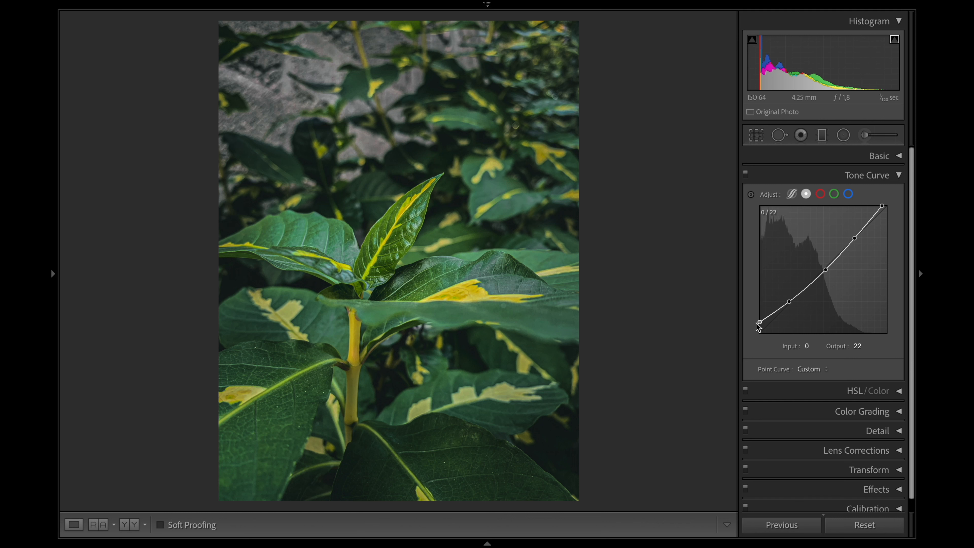
drag(759, 327, 790, 302)
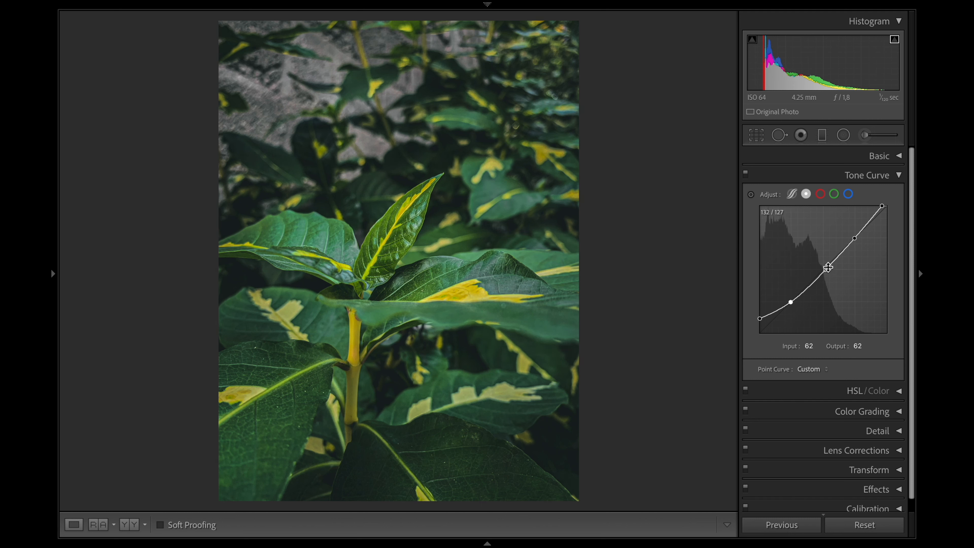
drag(826, 270, 824, 270)
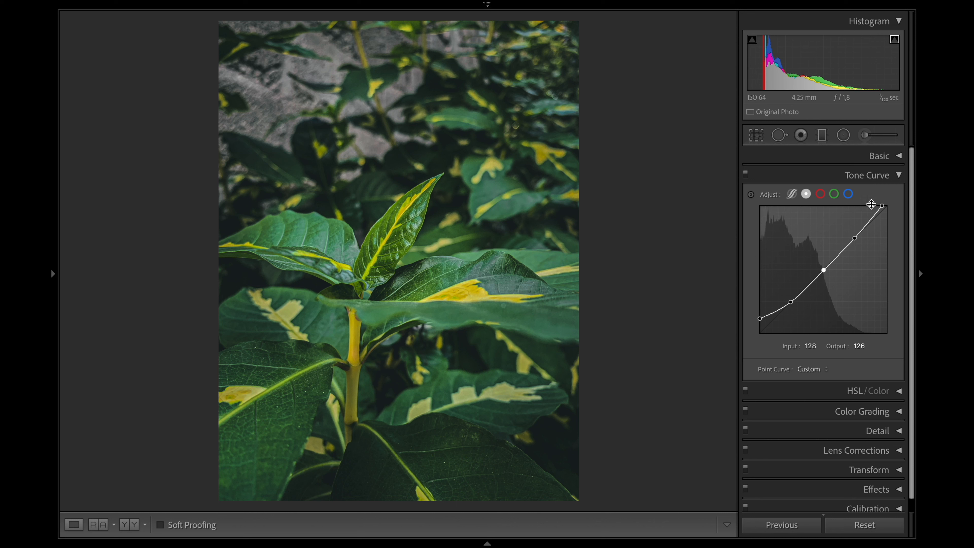
Reset Clarity to 0, and set Dehaze to +79, Contrast to +54 and Exposure to −0.05.
click(899, 156)
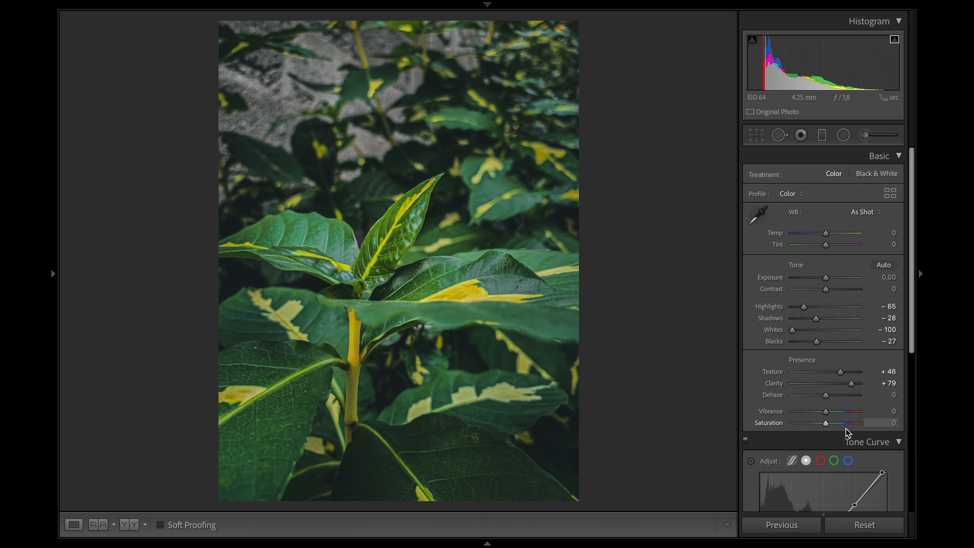
double_click(846, 384)
drag(826, 394, 852, 396)
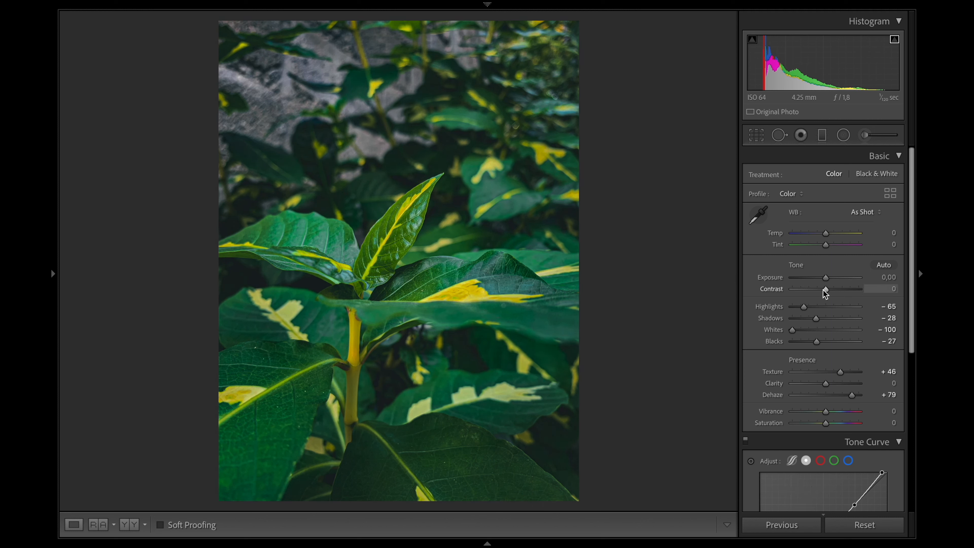
mouse_move(823, 291)
mouse_down()
mouse_move(840, 294)
mouse_move(827, 279)
mouse_up()
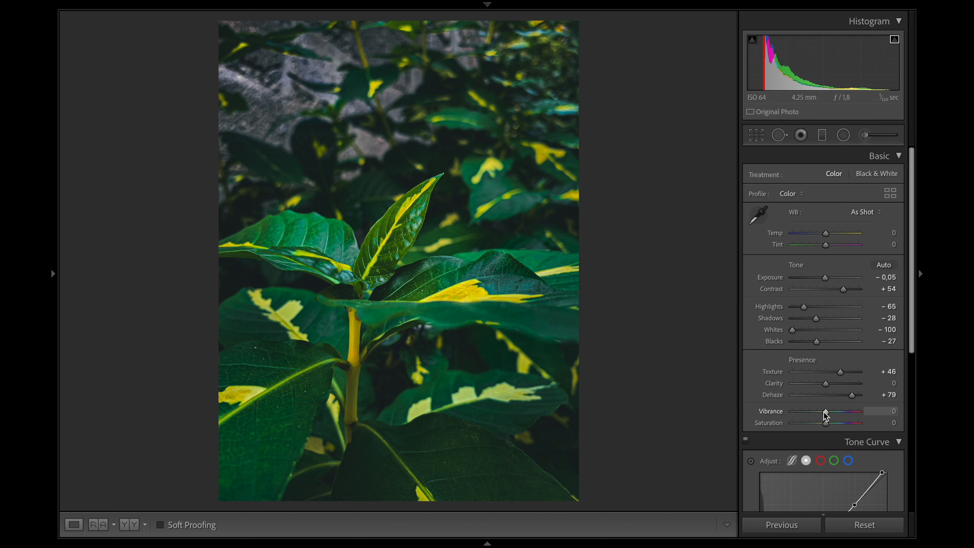
Set Vibrance to −5, Saturation to −7, Clarity to +25, Shadows to −21 and Blacks to −4.
drag(825, 412, 822, 423)
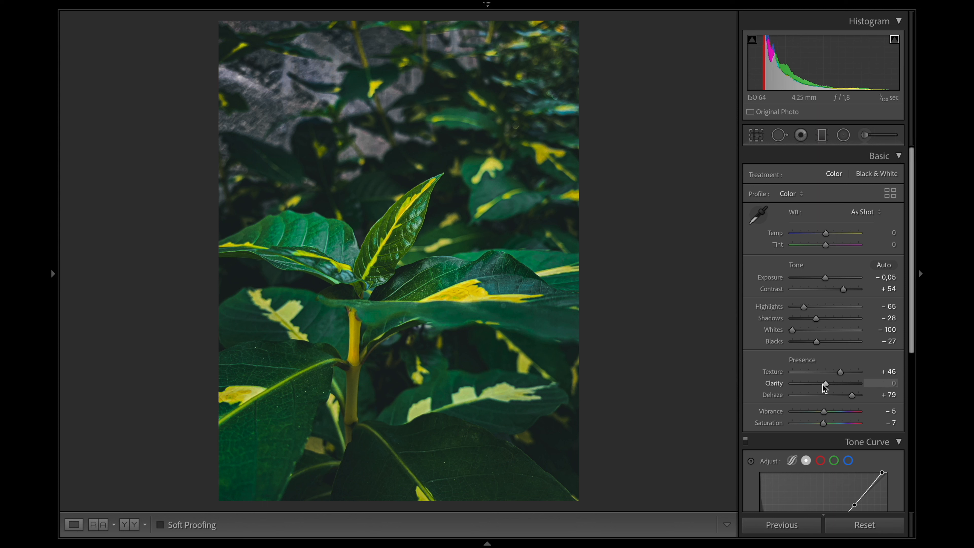
drag(825, 385, 833, 388)
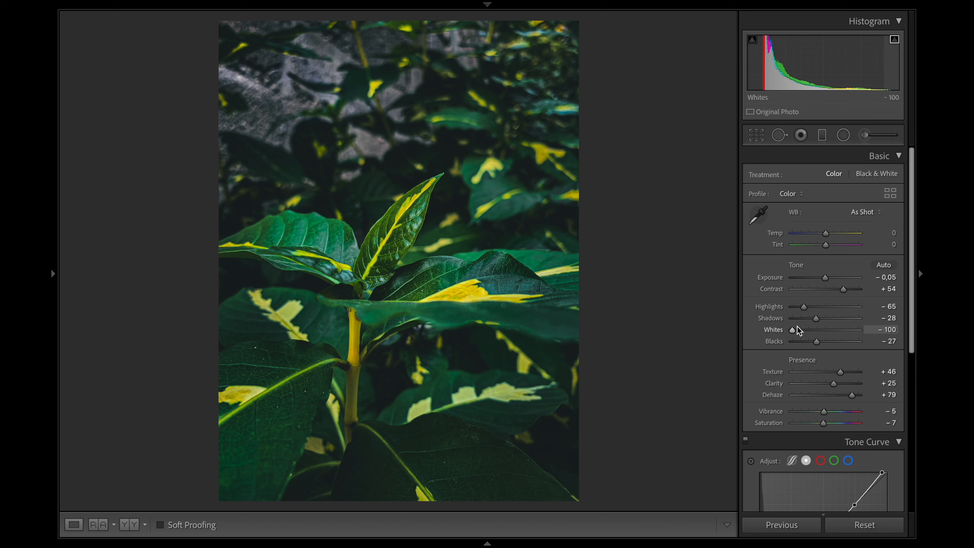
drag(817, 321, 824, 343)
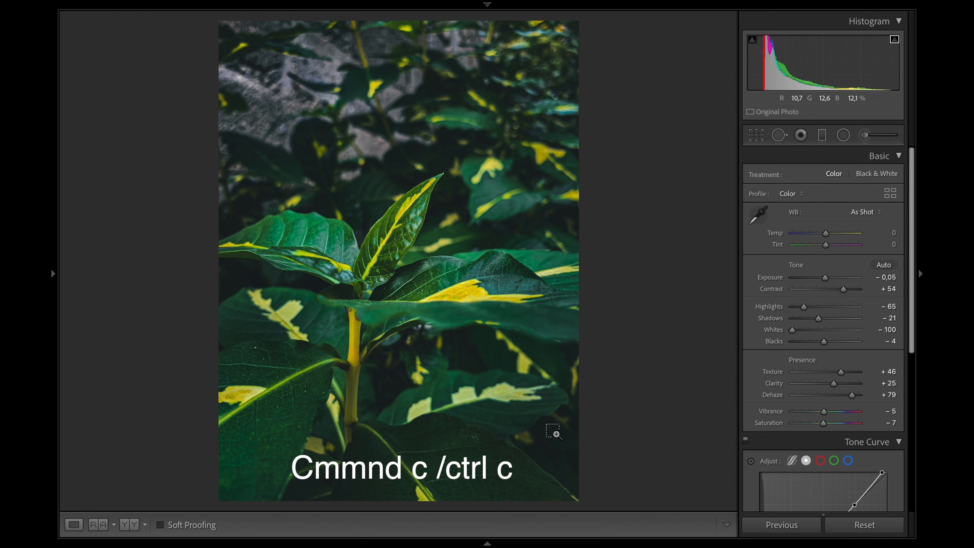
Copy the photo's develop settings without Spot Removal and paste them onto the next leaf photo.
key(super+c)
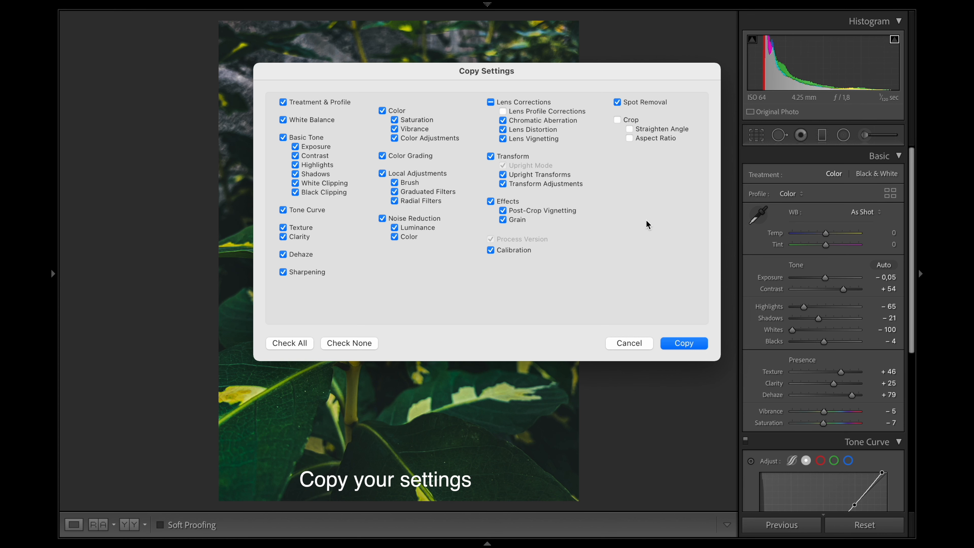
click(618, 102)
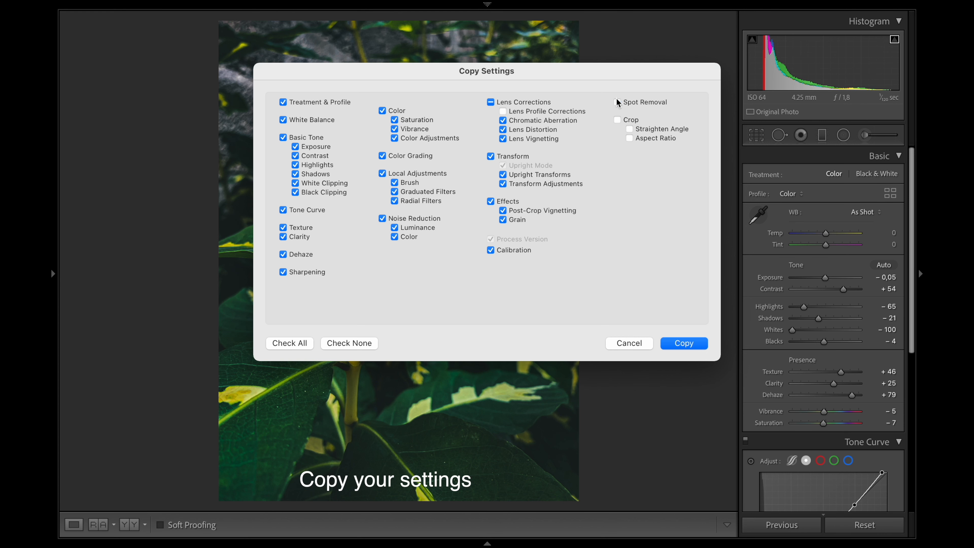
click(674, 344)
key(Right)
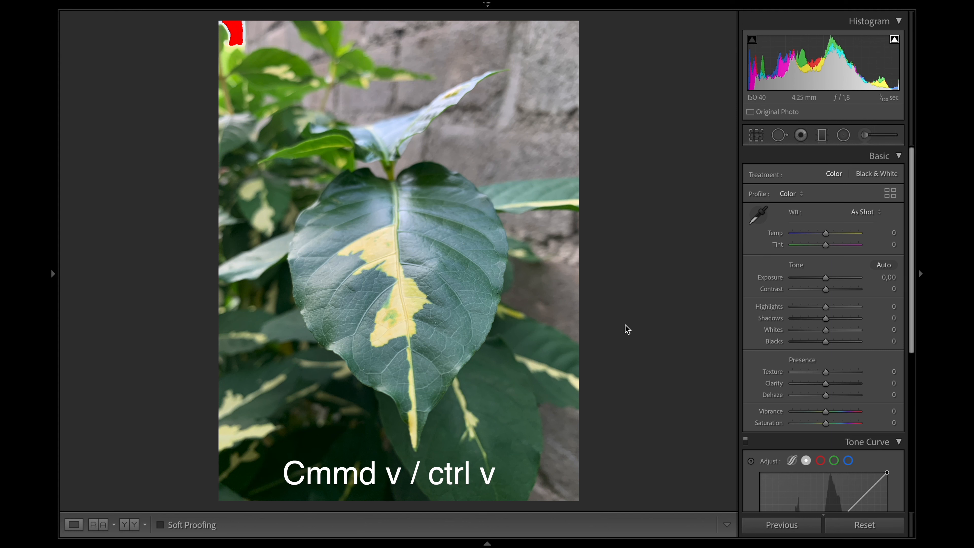
key(ctrl+v)
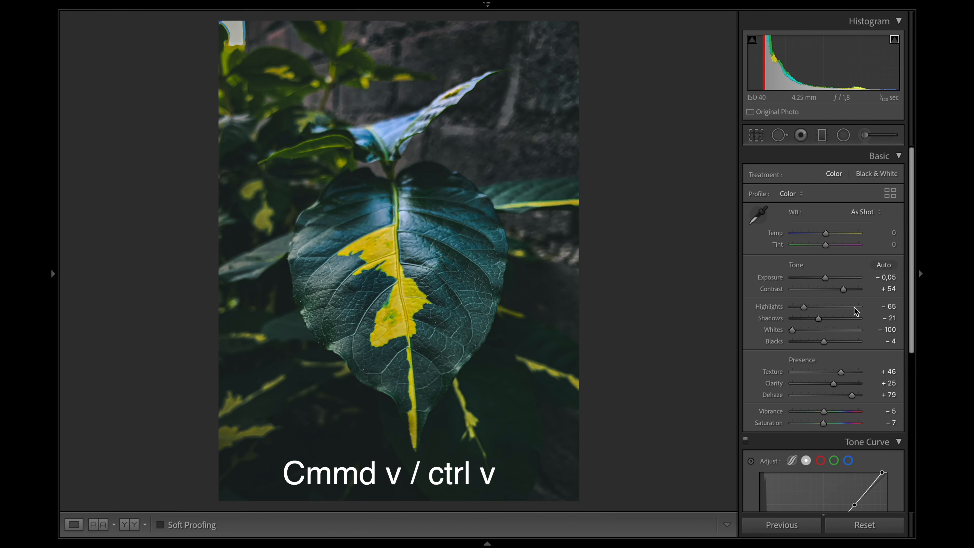
Adjust this photo's Contrast to +40, Highlights to −48, Shadows to +8 and Dehaze to +88.
drag(844, 291, 809, 309)
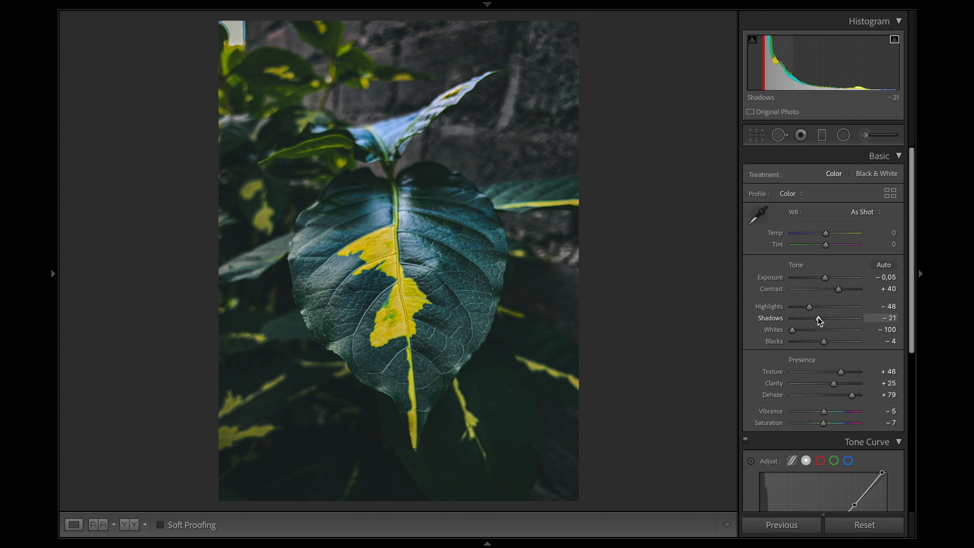
drag(818, 319, 828, 327)
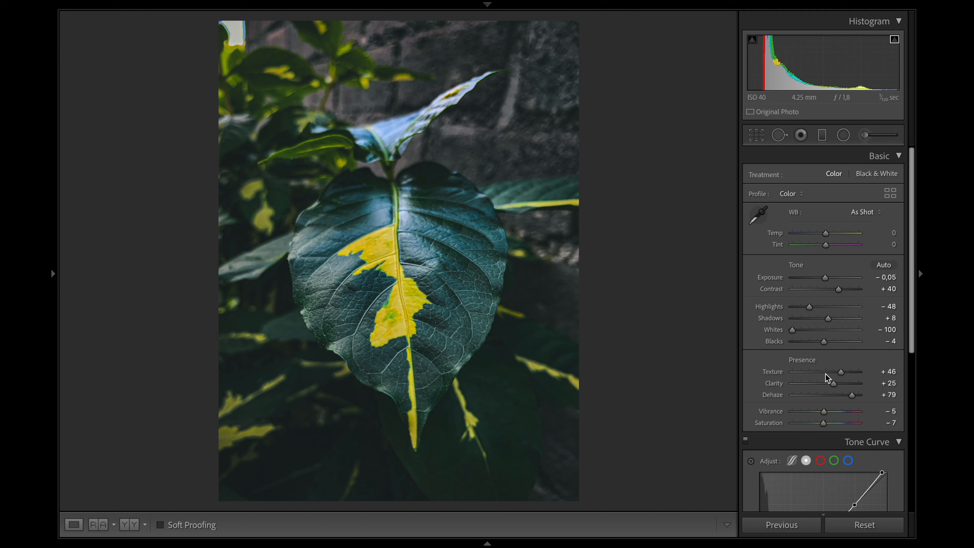
drag(851, 396, 853, 397)
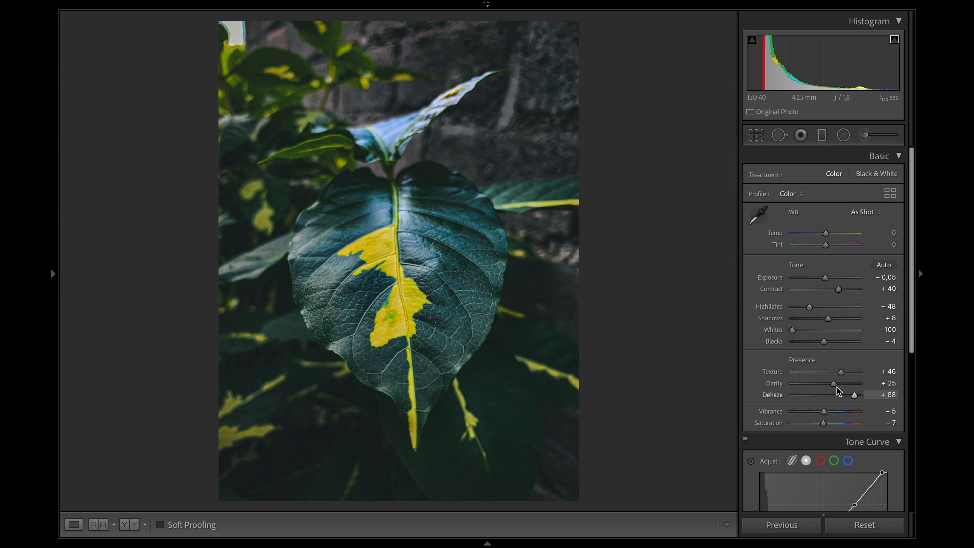